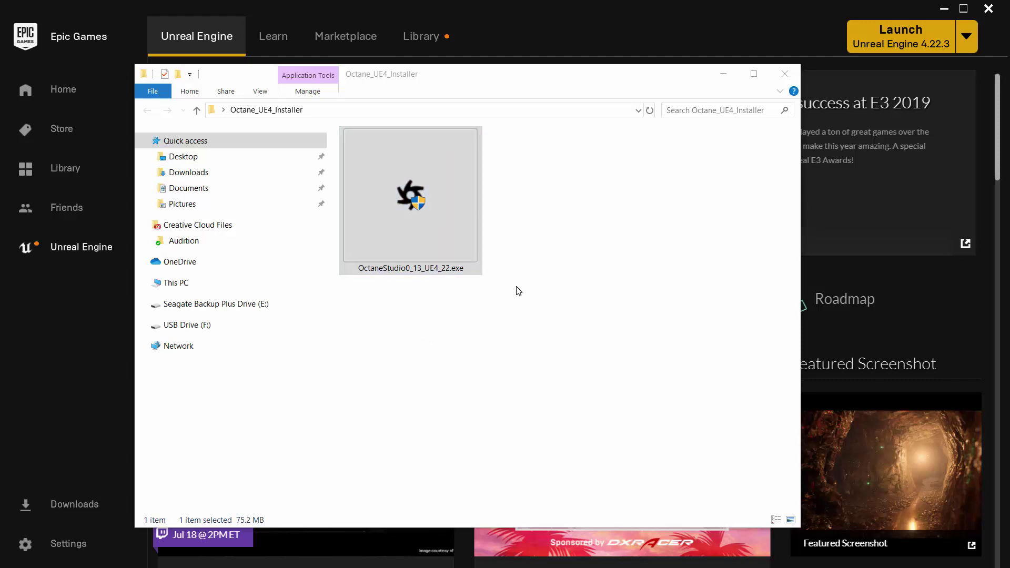
Quit the Octane Studio setup at Choose Install Location without installing anything.
click(420, 206)
drag(620, 257, 461, 198)
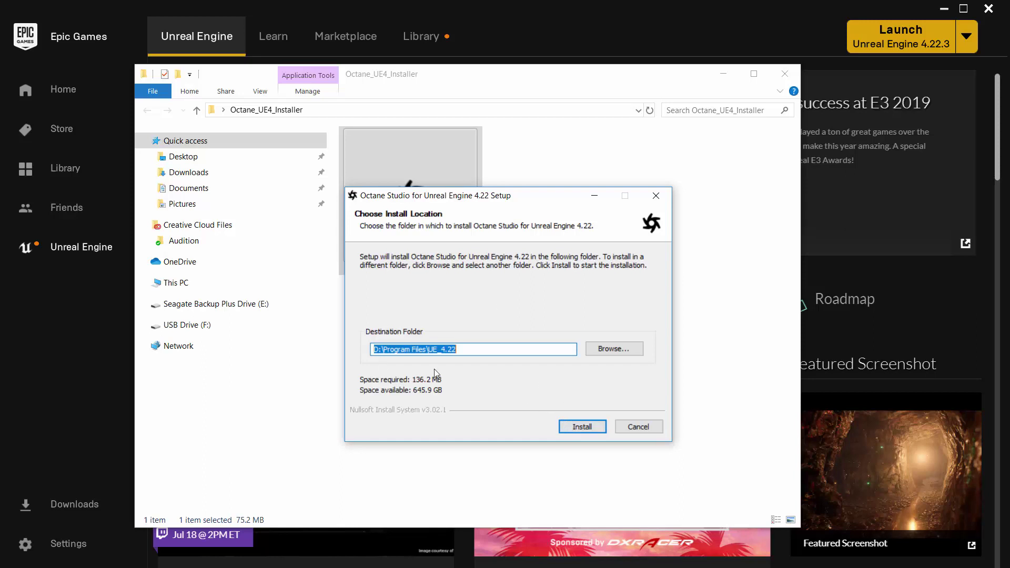
click(637, 428)
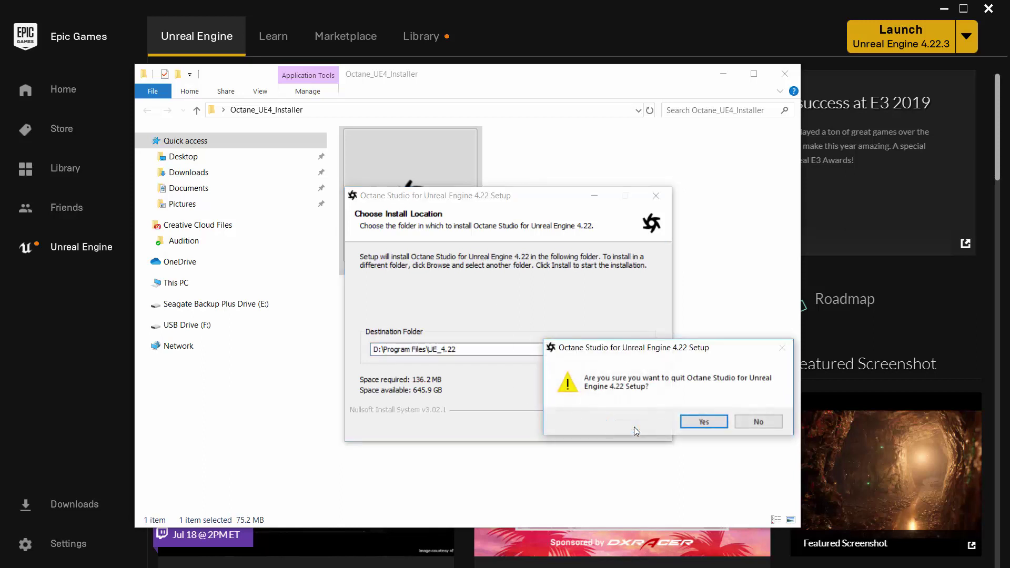
click(705, 423)
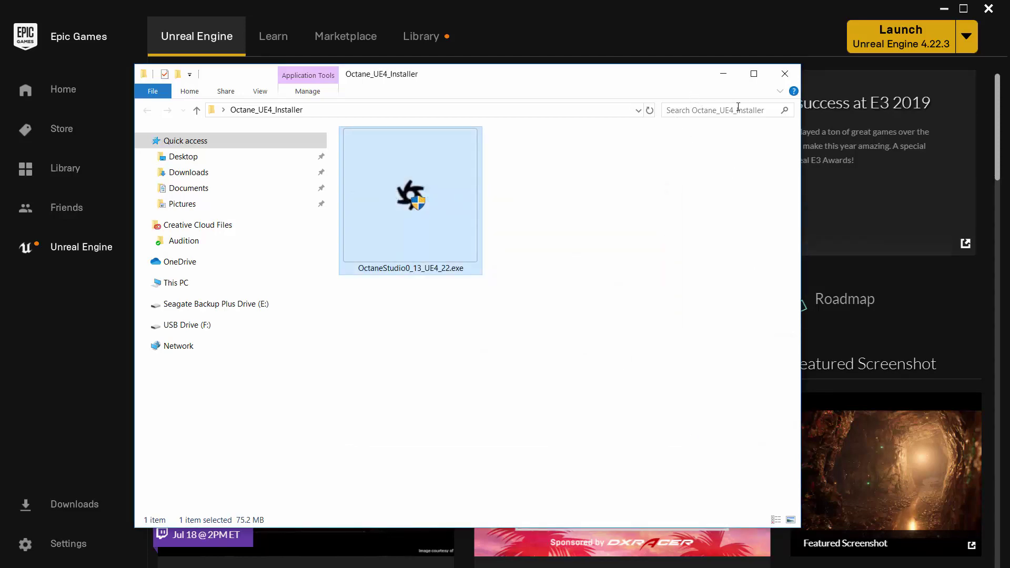
Create a Blank Blueprint project named NewProject with Starter Content in D:\Unreal Projects.
click(723, 73)
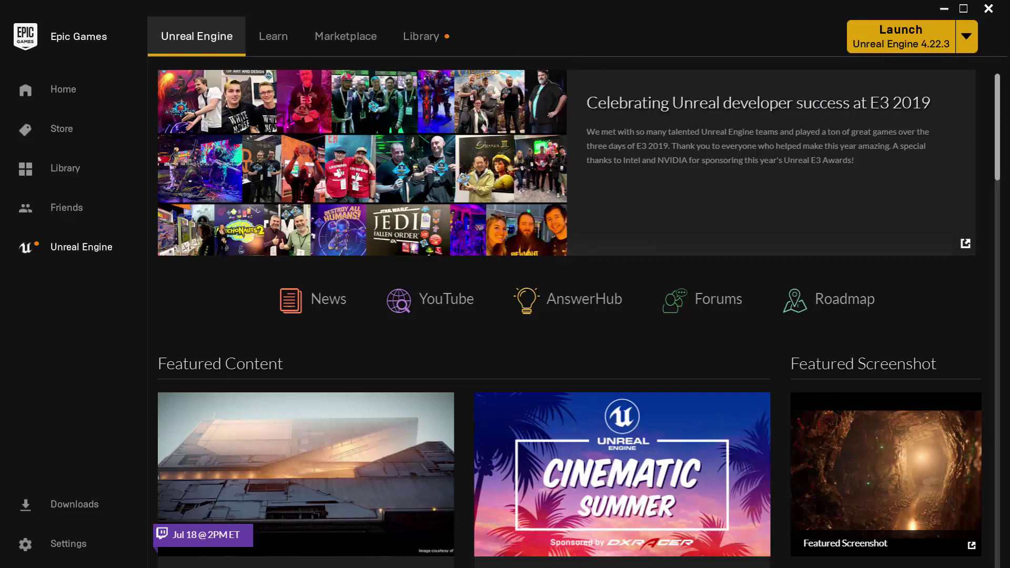
drag(947, 144, 525, 76)
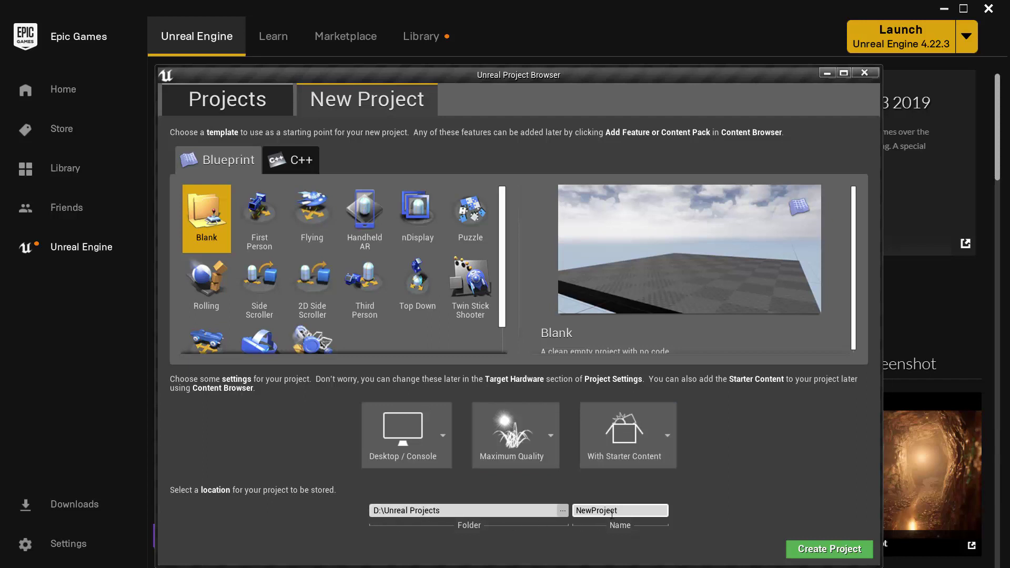
click(819, 551)
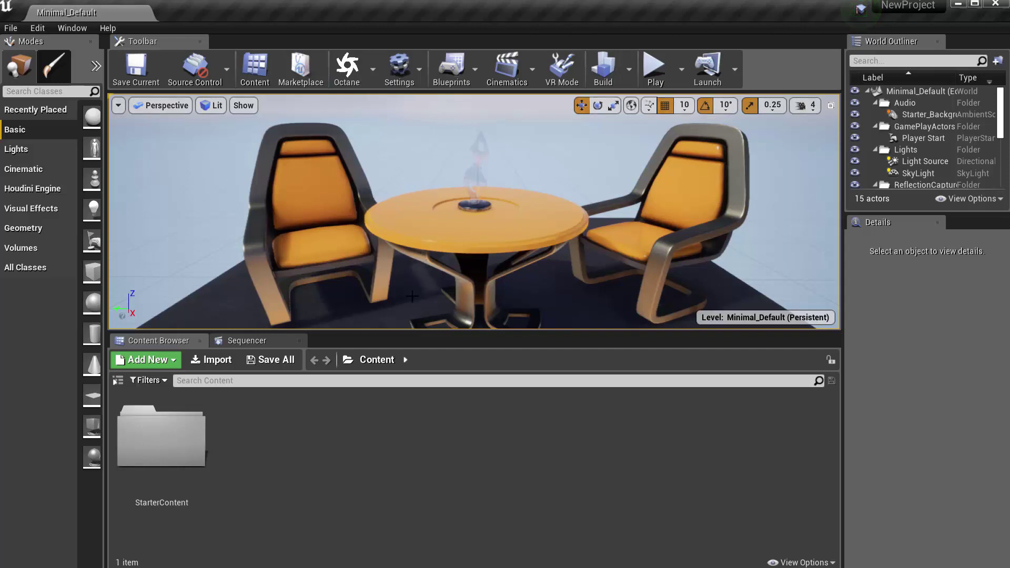
Look over the chairs-and-table level and inspect the Octane toolbar dropdown's options.
scroll(424, 274, down, 5)
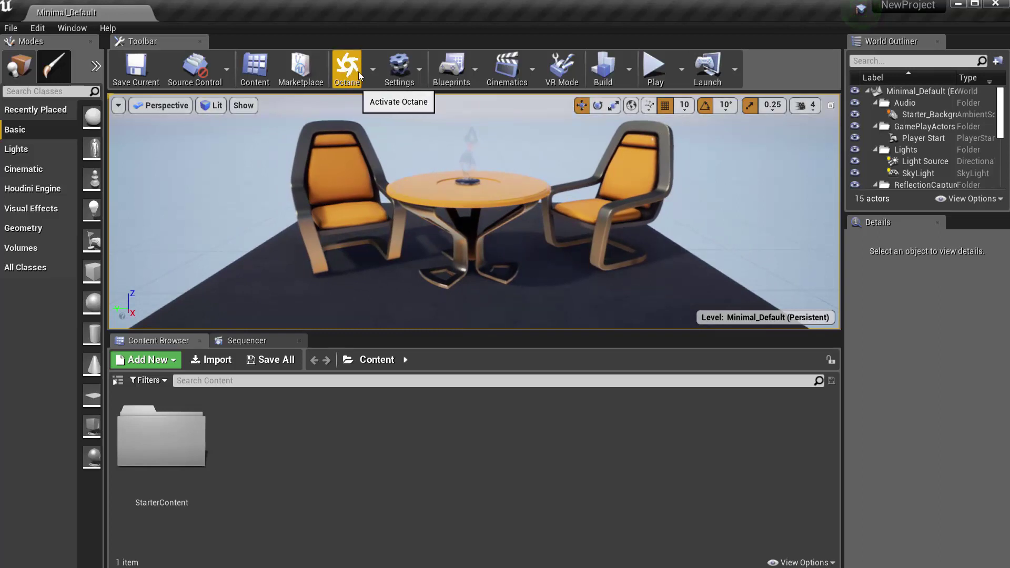
click(373, 74)
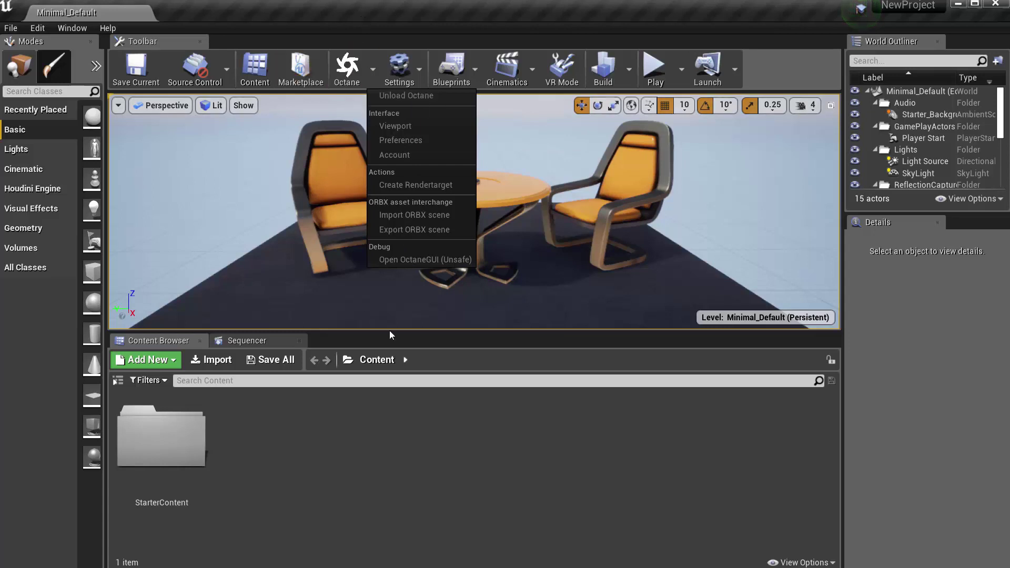
click(439, 438)
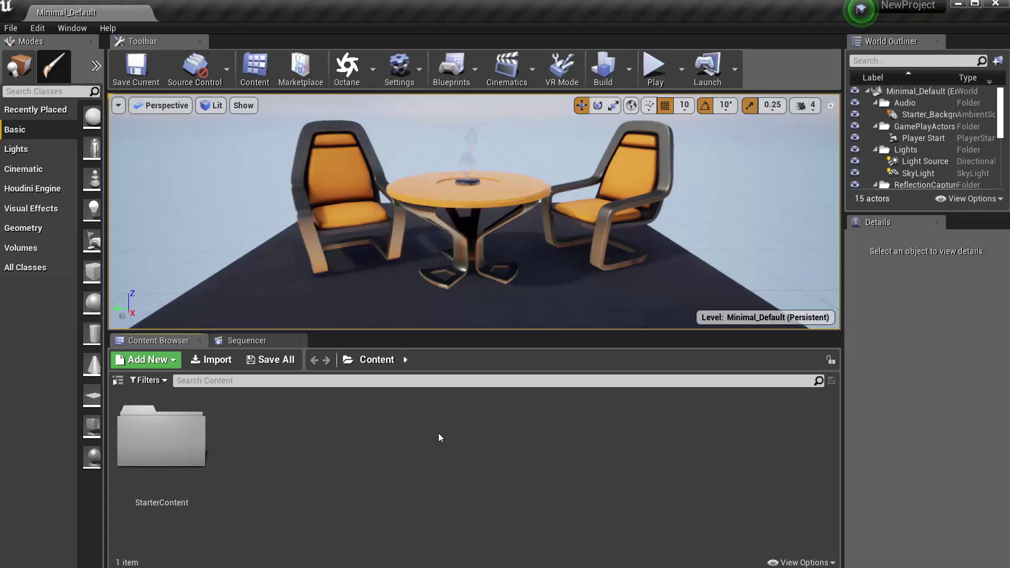
Activate Octane to add an OctaneRenderTargetActor, and move the Octane Viewport aside.
click(349, 72)
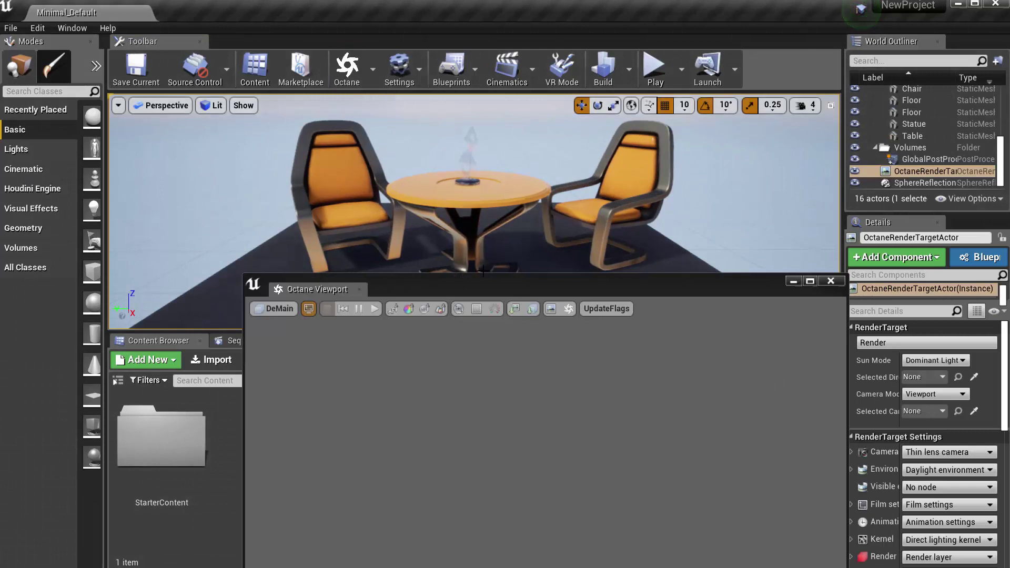
drag(497, 288, 863, 567)
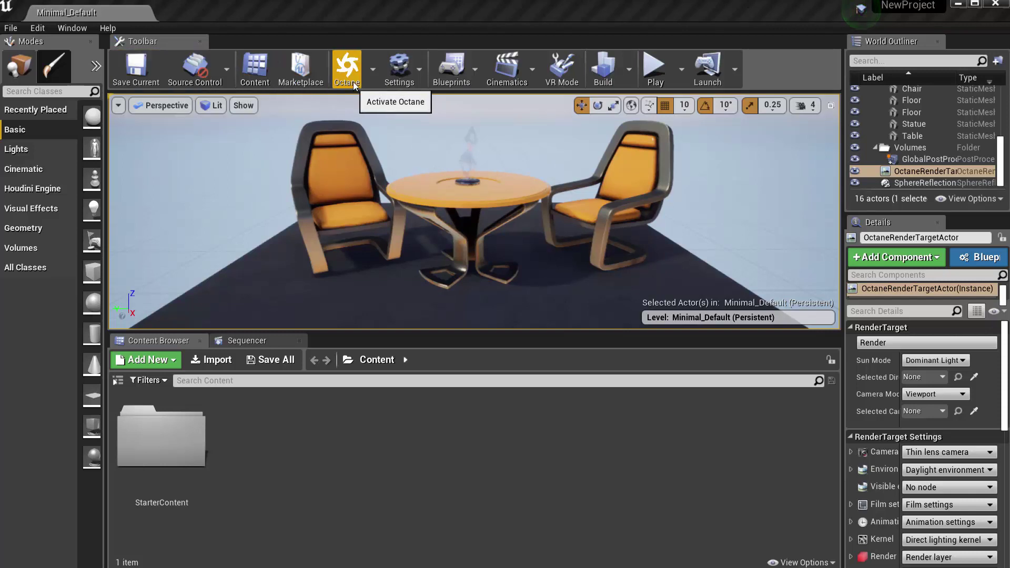
click(46, 30)
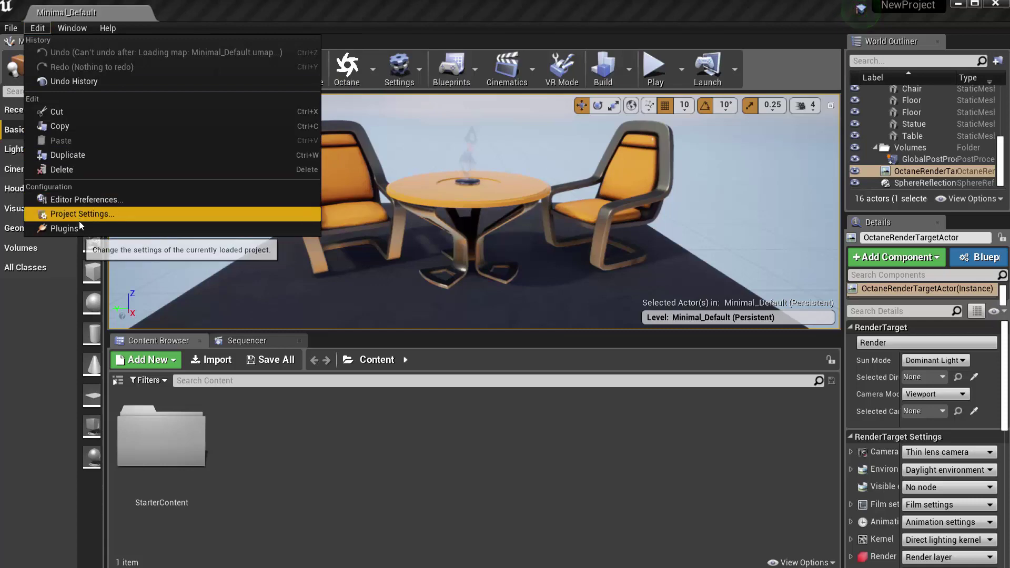
click(63, 229)
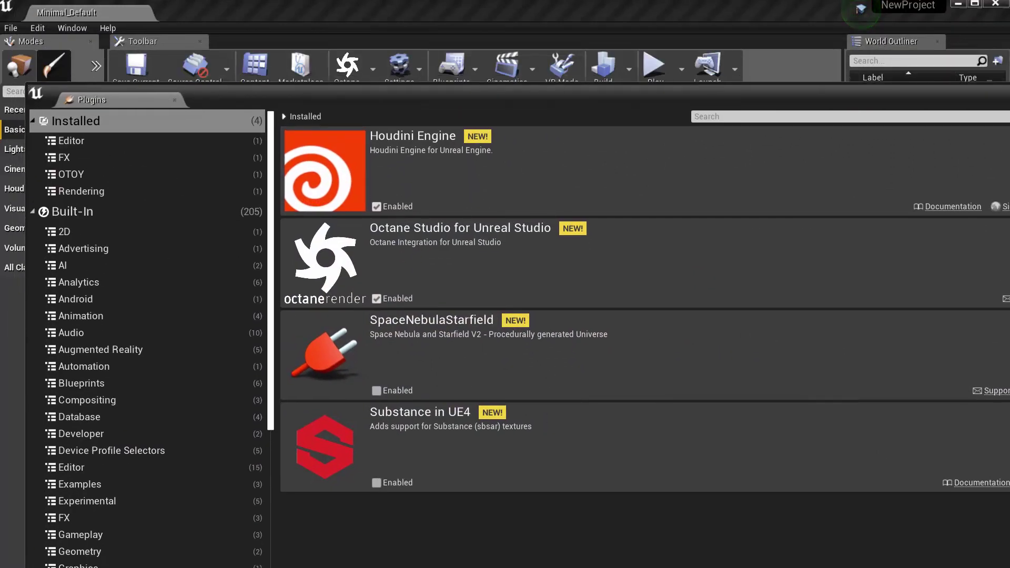
drag(1009, 567, 937, 531)
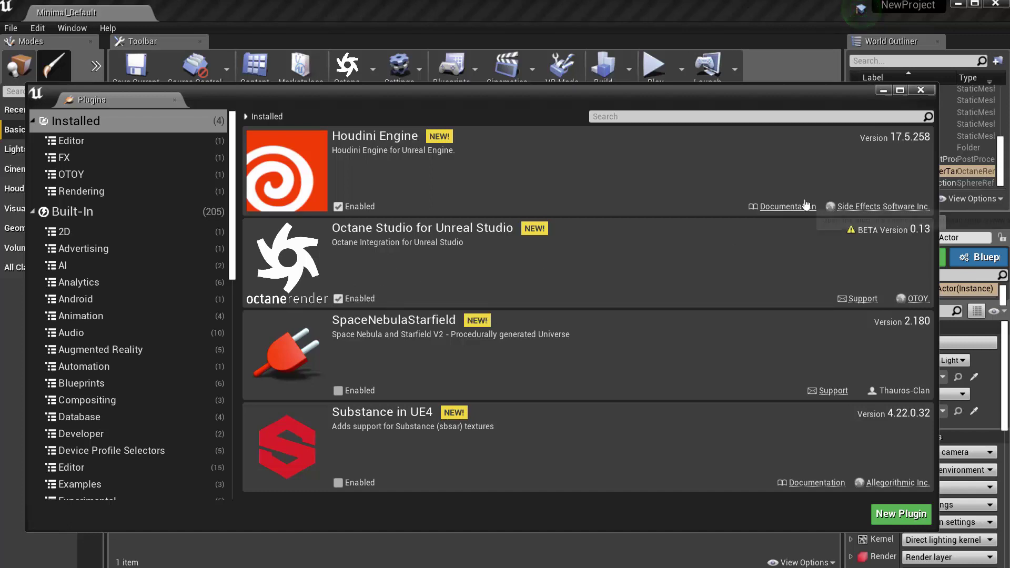
click(921, 90)
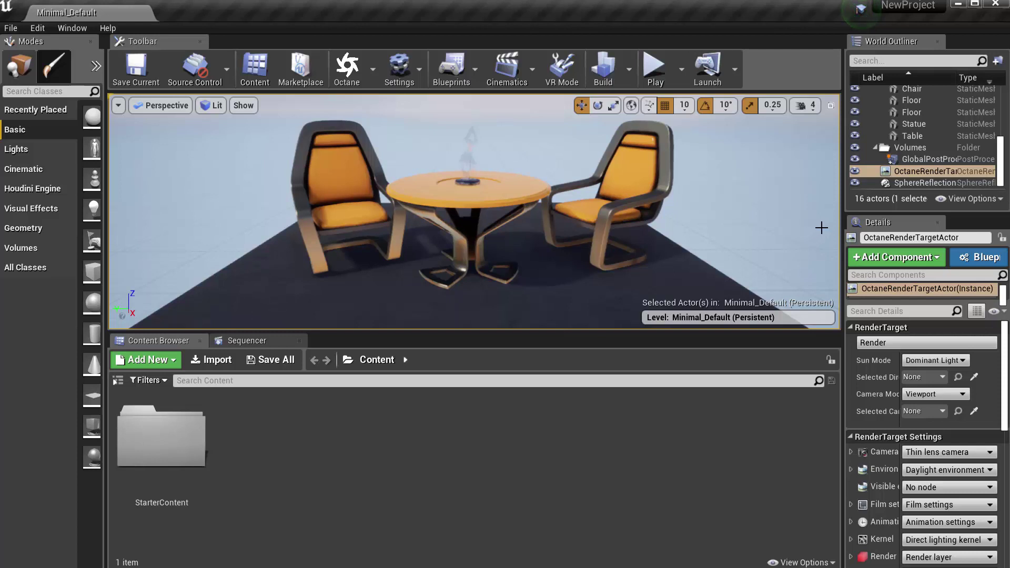
Widen the Outliner and Details panels, select OctaneRenderTargetActor, and close the empty Octane Viewport.
drag(839, 226, 757, 230)
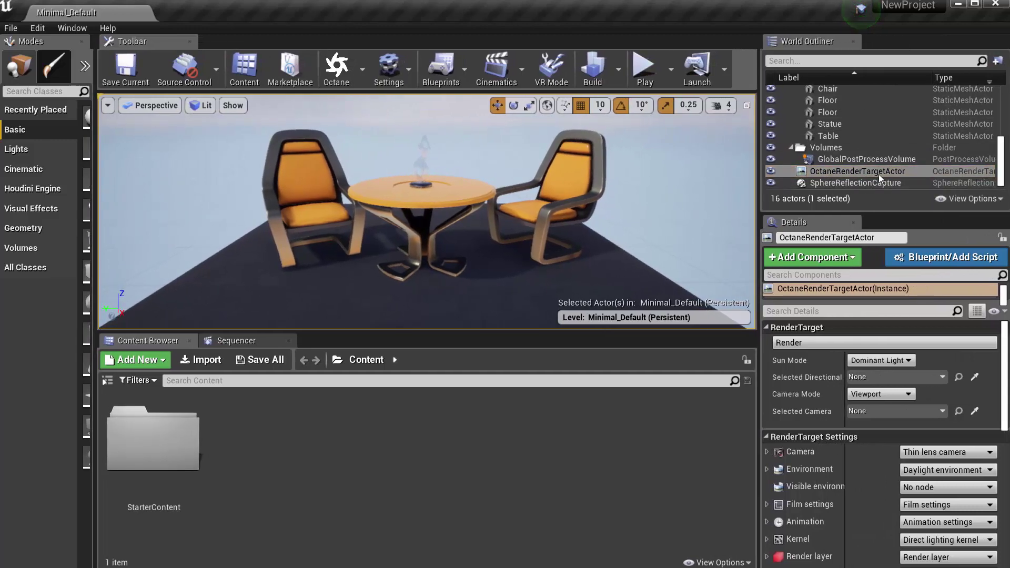
click(842, 171)
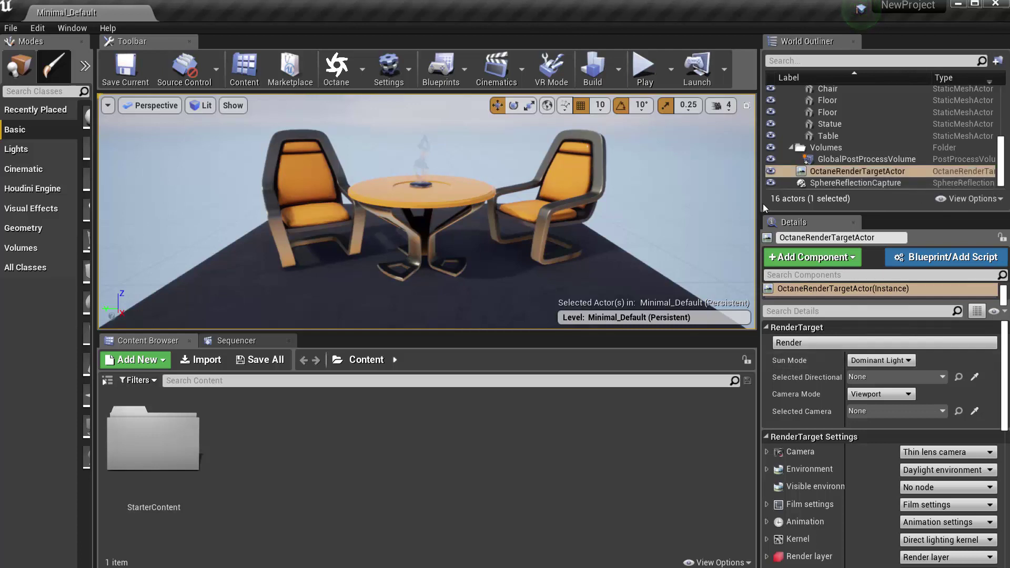
drag(756, 208, 742, 209)
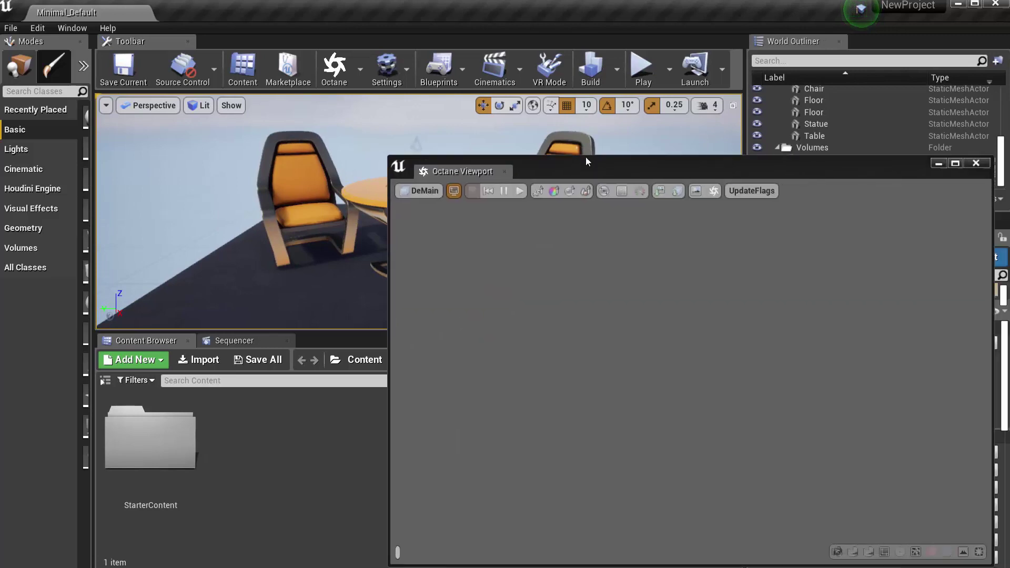
drag(585, 157, 414, 150)
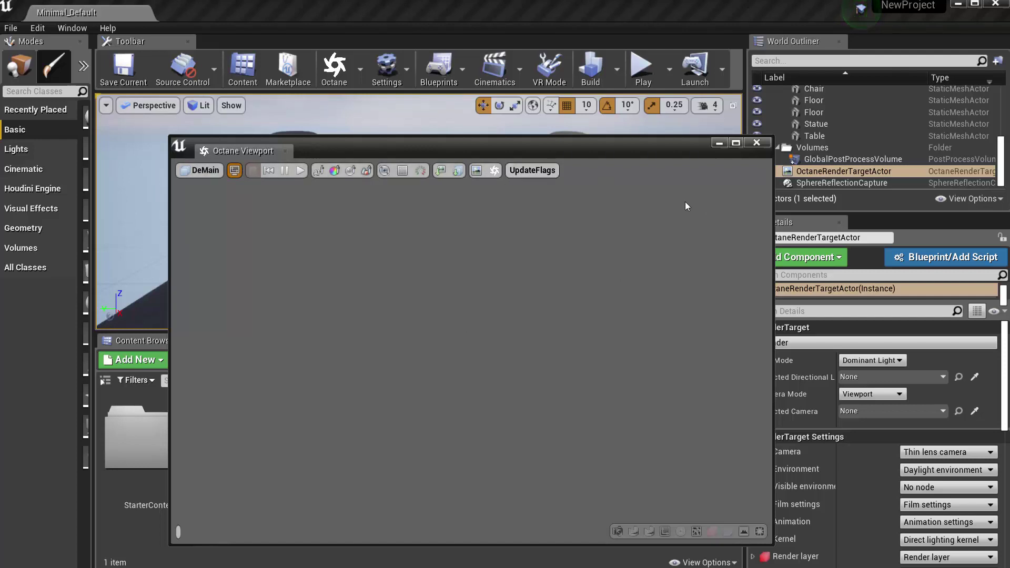
click(756, 143)
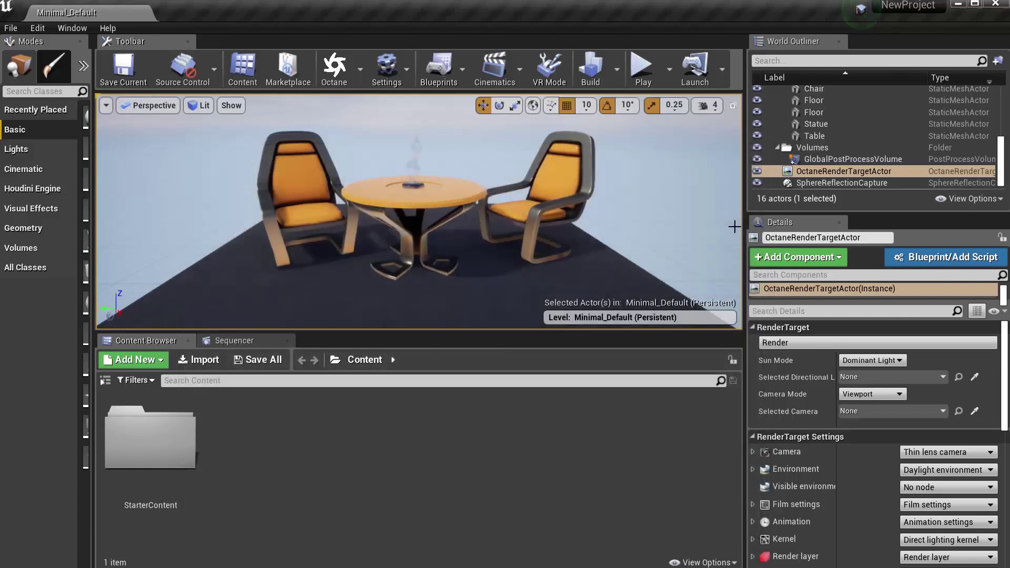
Reopen the Octane Viewport via Interface > Viewport and place it over the scene.
click(359, 75)
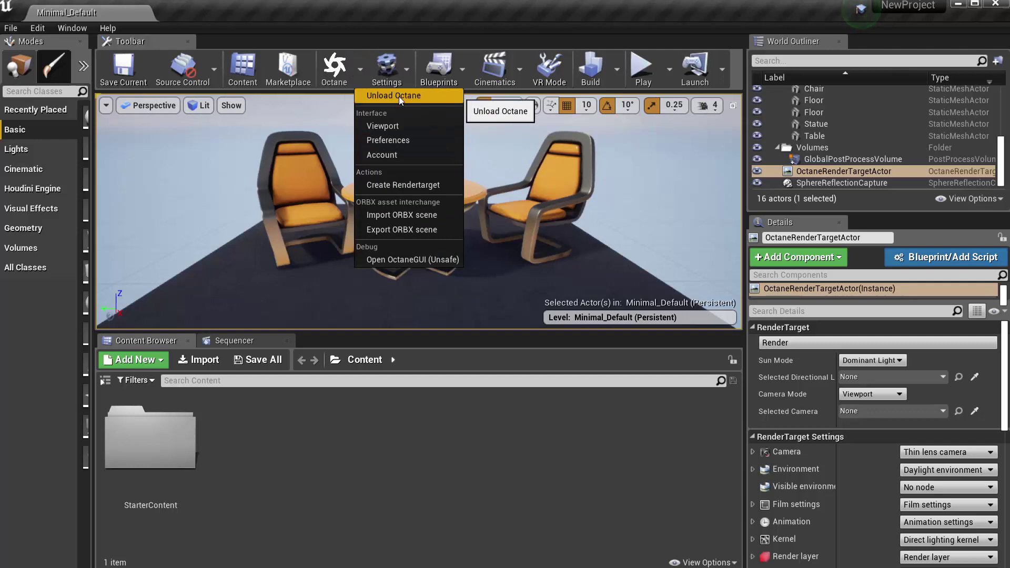
click(386, 128)
drag(429, 149, 378, 155)
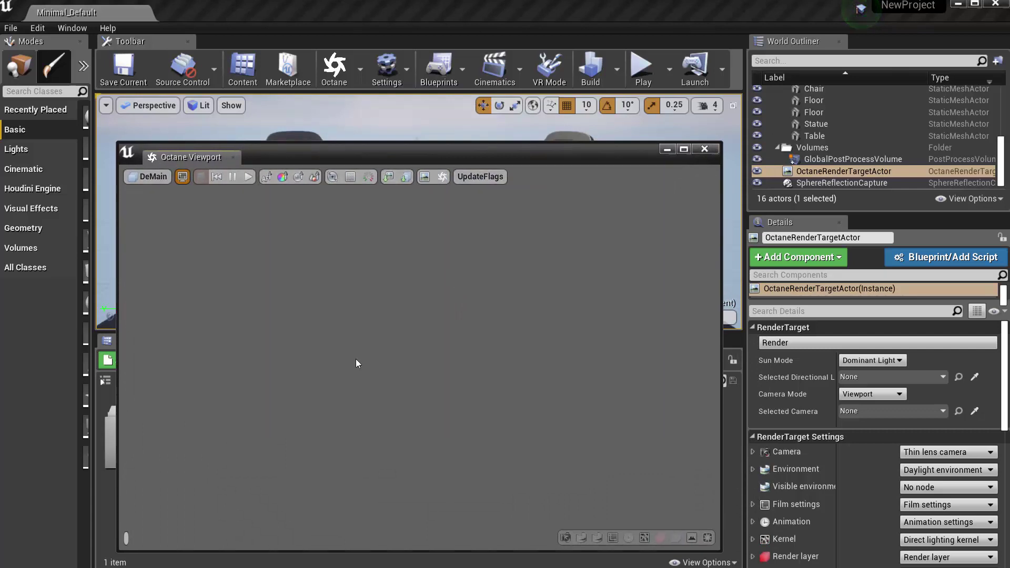
drag(446, 156, 441, 418)
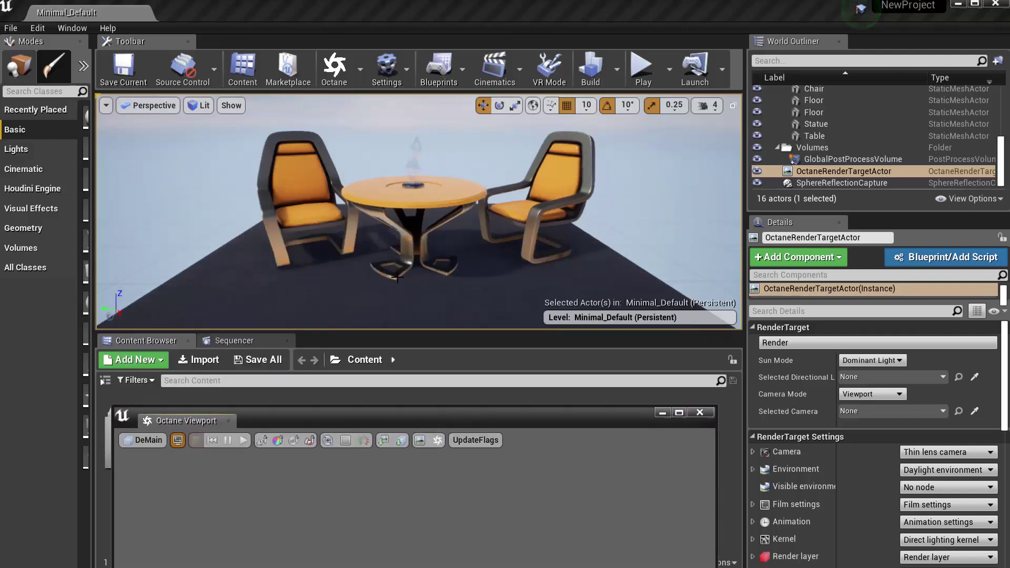
drag(414, 419, 403, 172)
drag(336, 167, 339, 148)
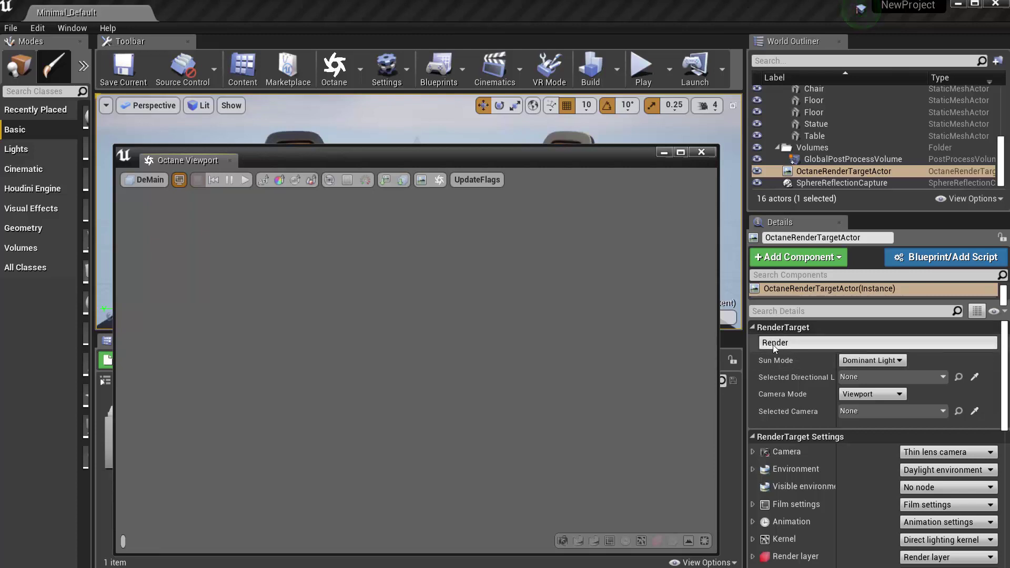
Render the scene from RenderTarget to a finished 128/128 s/px Octane image.
click(802, 343)
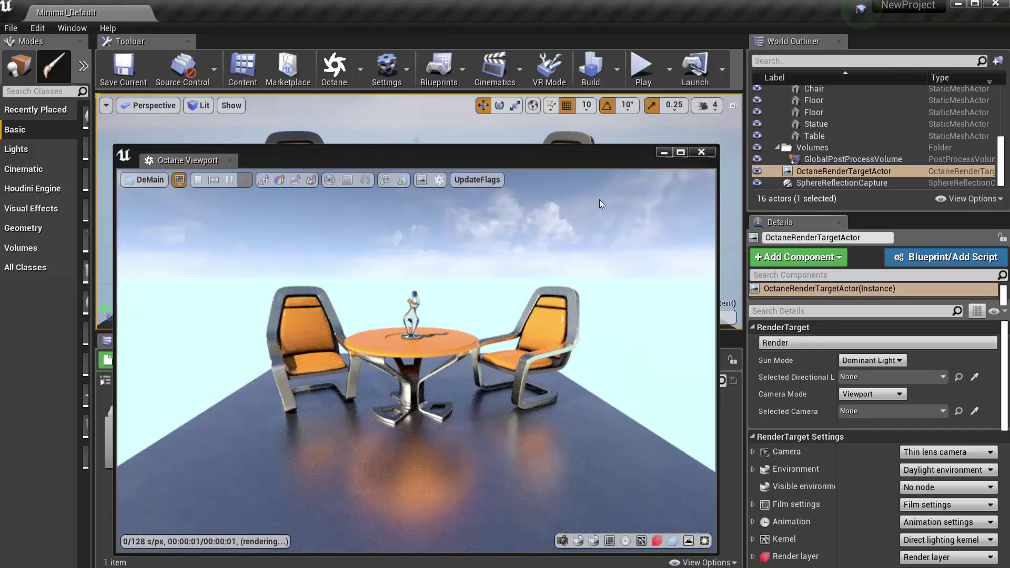
drag(543, 168, 543, 149)
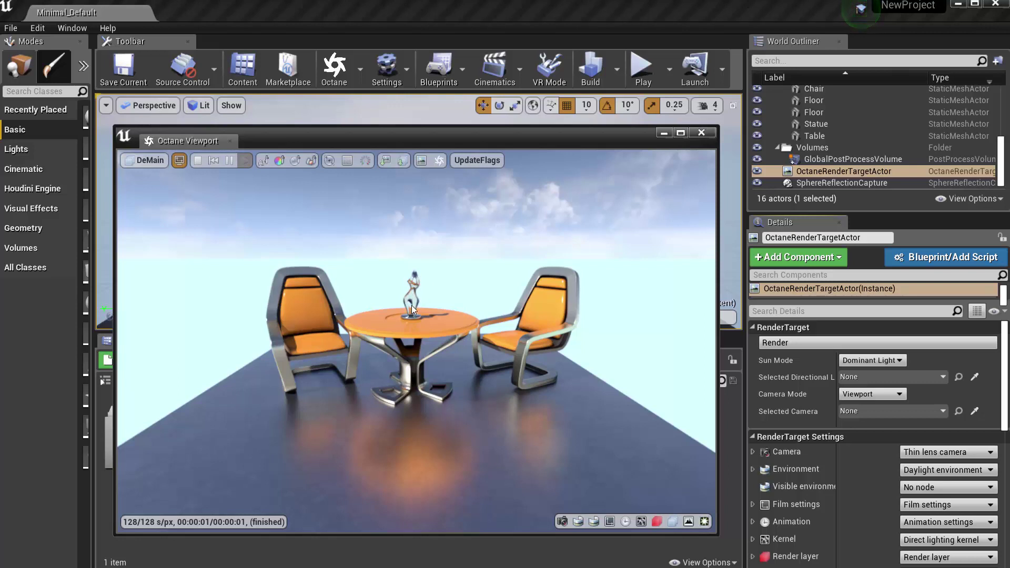
drag(422, 138, 581, 200)
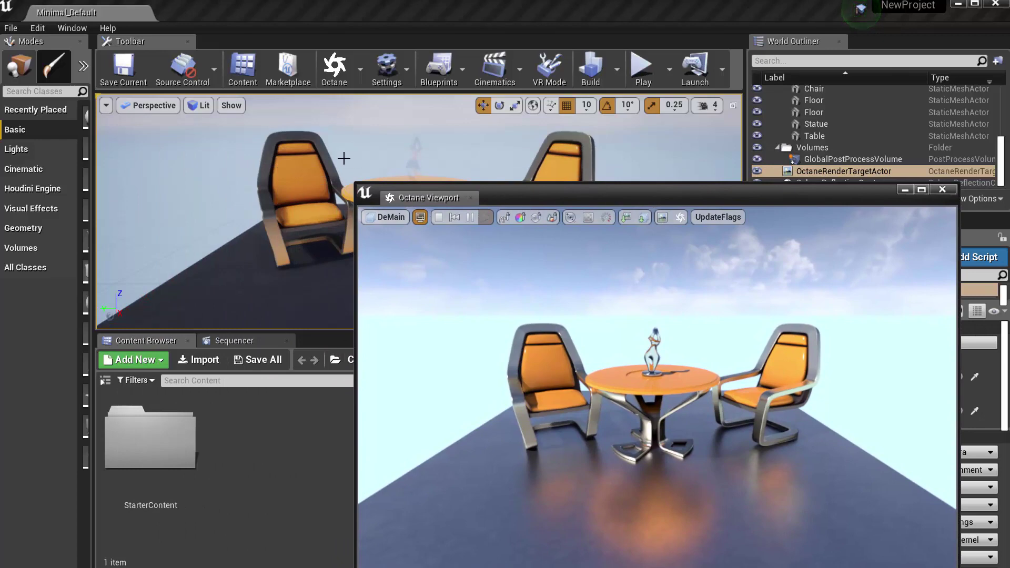
Shrink the Octane Viewport and orbit the camera closer to the table for a re-render.
drag(510, 193, 527, 194)
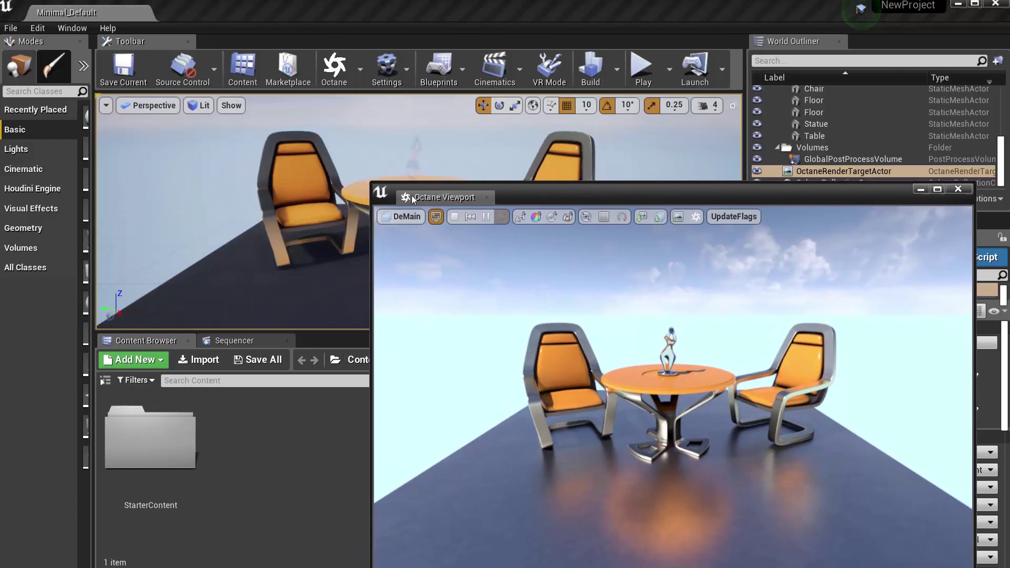
drag(384, 190, 587, 317)
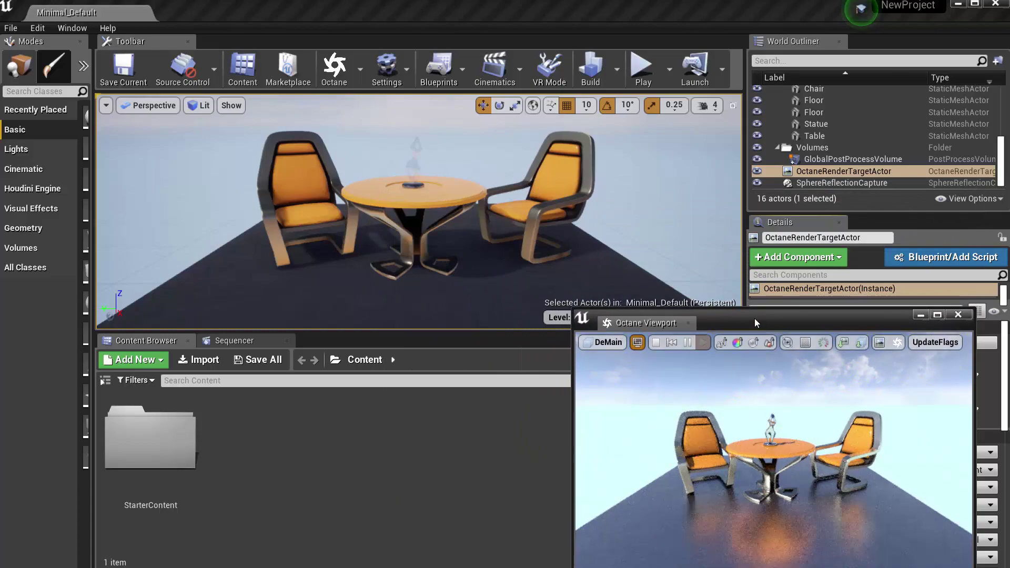
drag(754, 318, 617, 304)
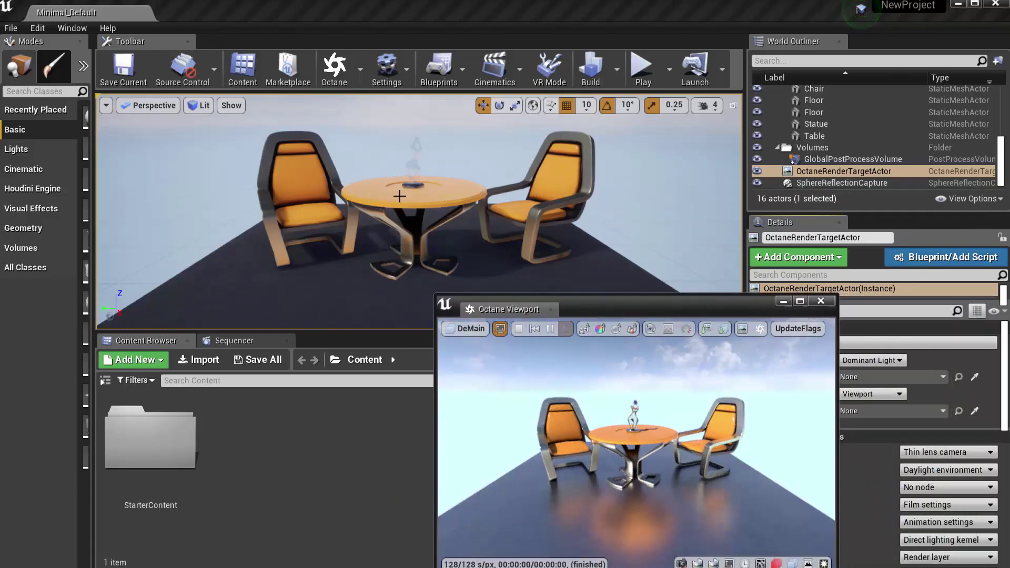
right_drag(399, 195, 444, 240)
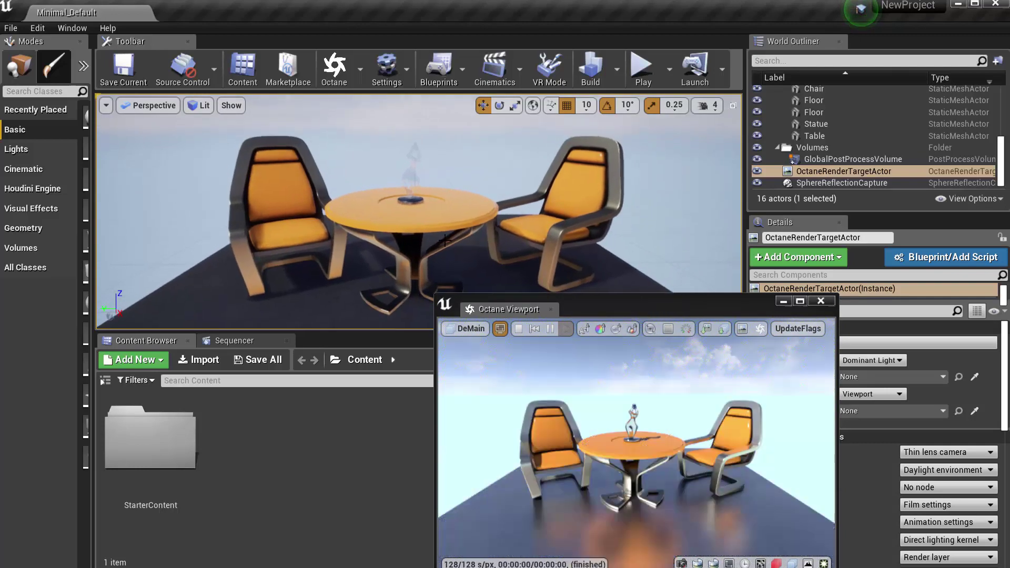
drag(610, 308, 433, 244)
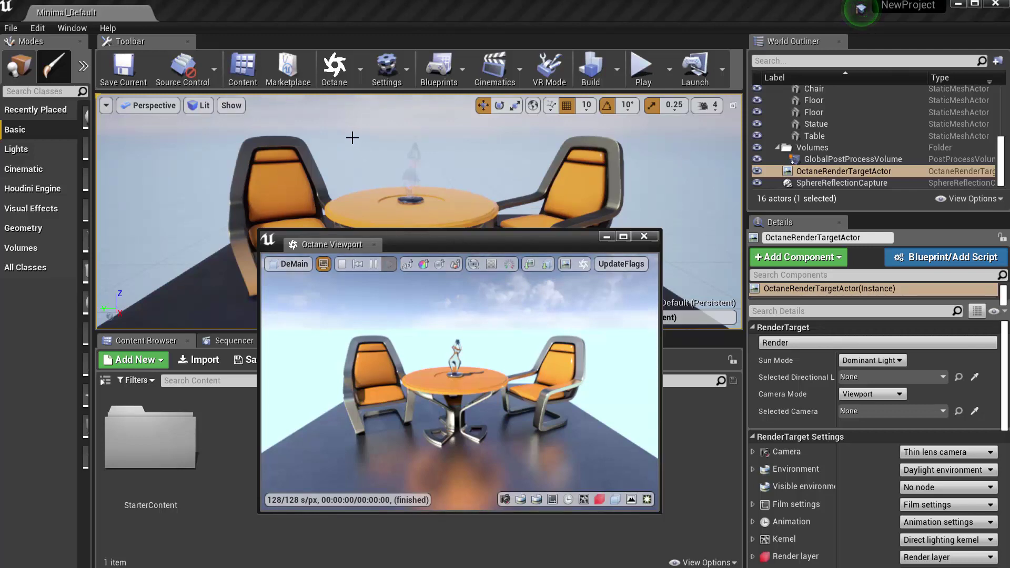
click(39, 27)
click(79, 226)
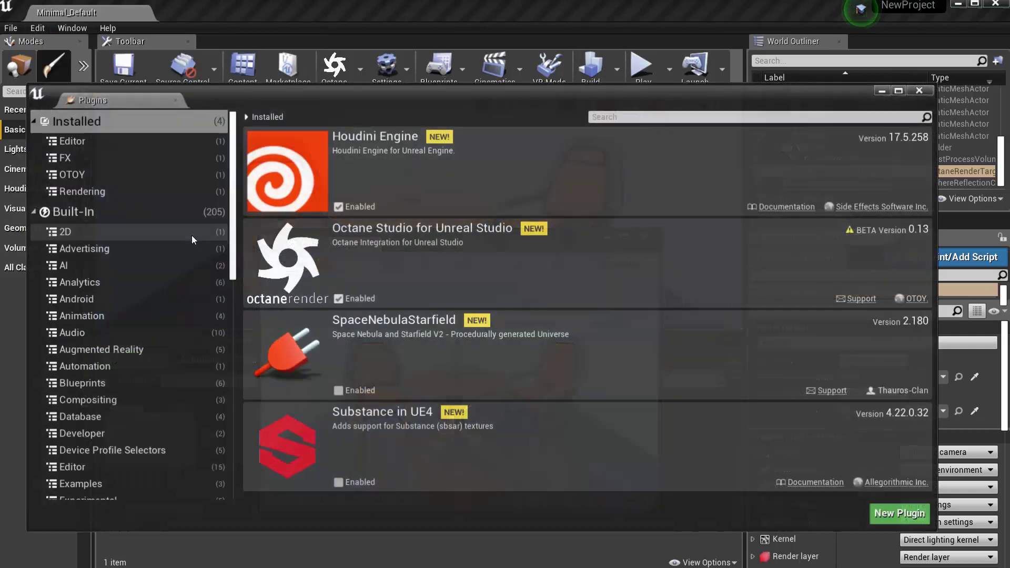
drag(356, 93, 352, 99)
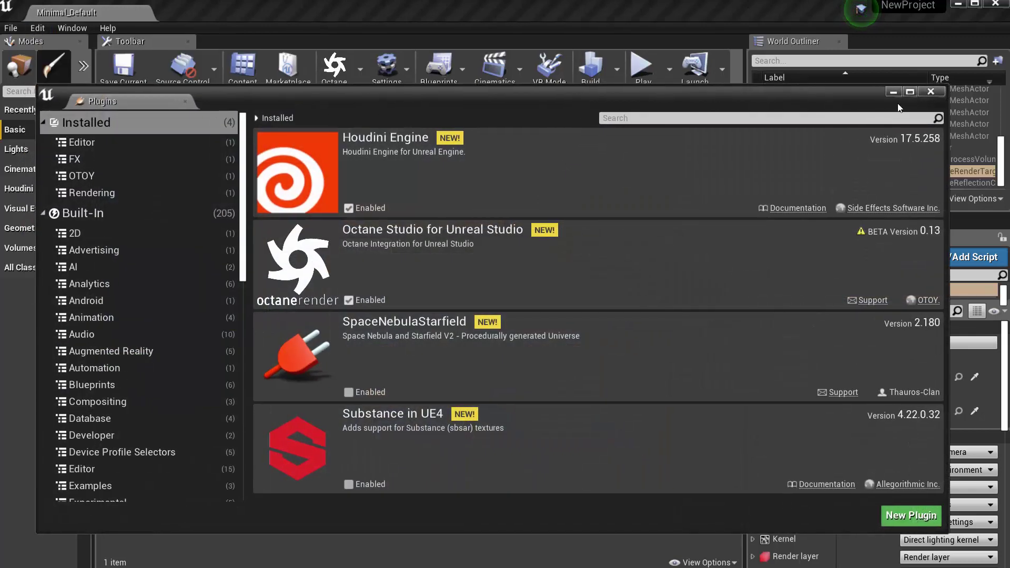
click(929, 92)
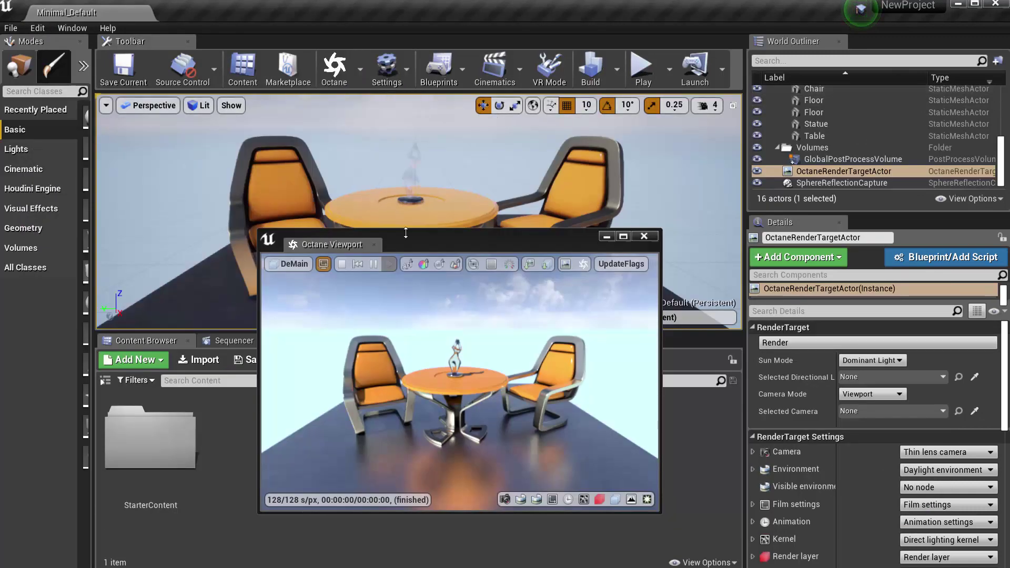
Move the Octane Viewport up and left, then select OctaneRenderTargetActor in the World Outliner.
drag(384, 247, 318, 216)
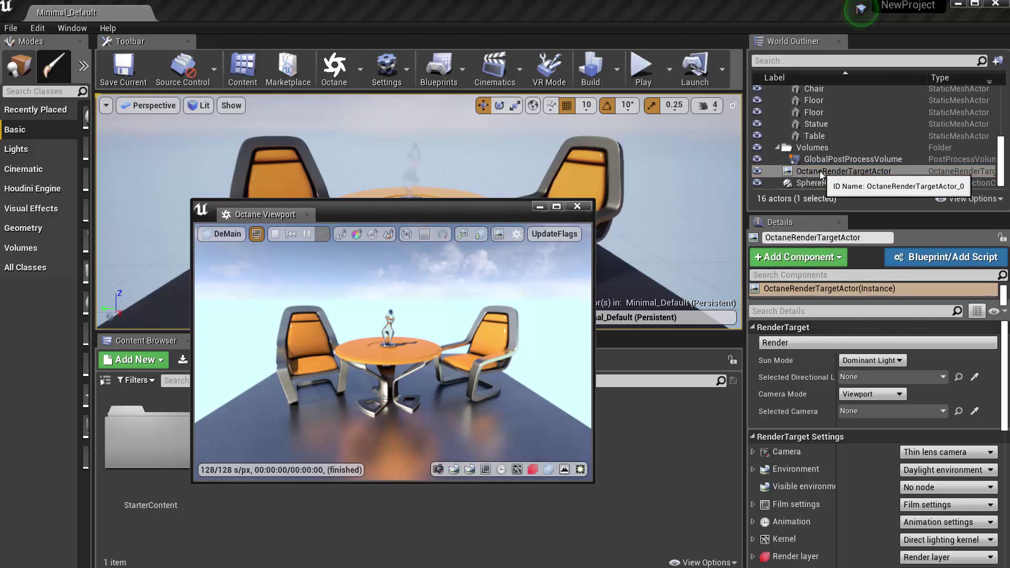
click(867, 175)
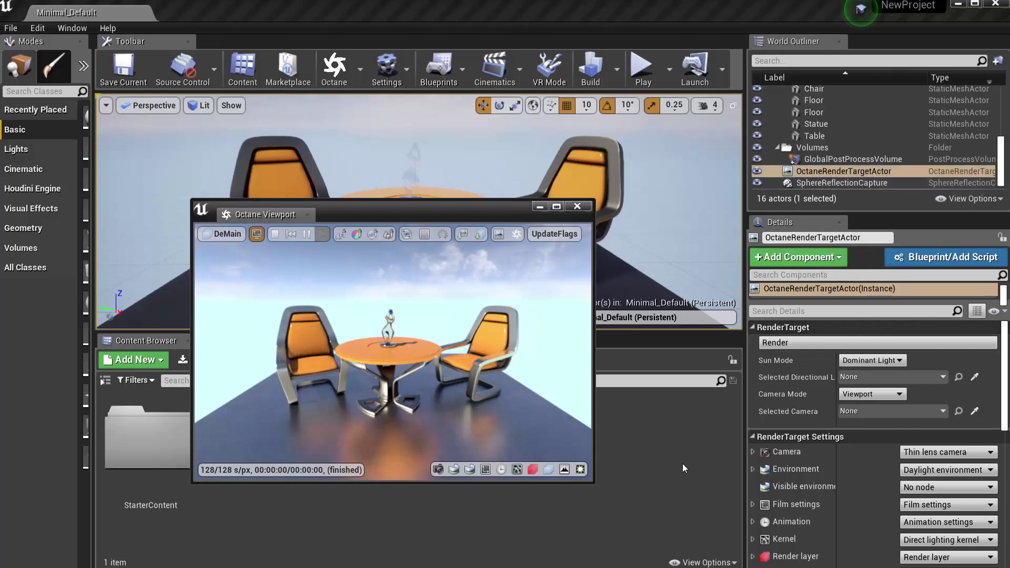